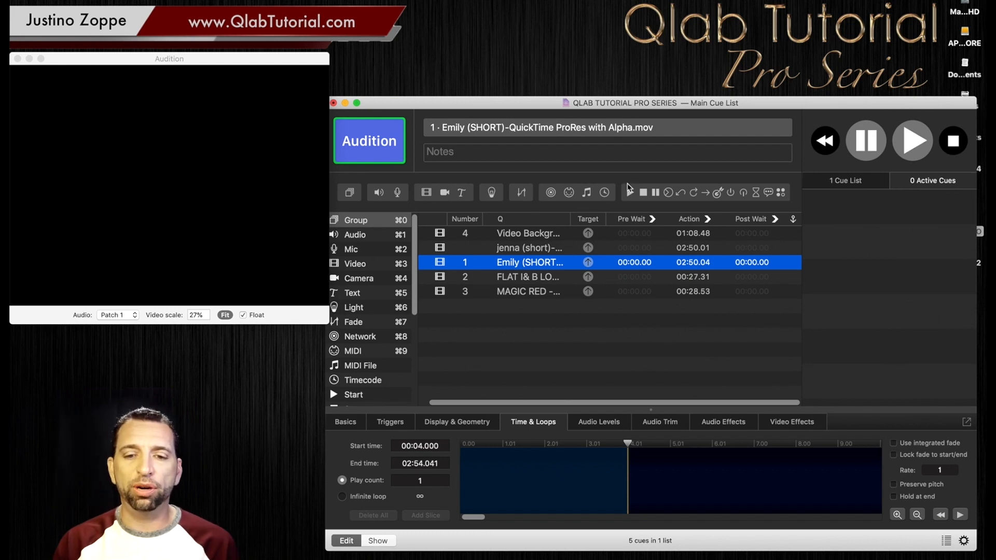
# Play the smoke background video cue in the Audition window and start the unnumbered dancer video cue over it.
pyautogui.click(527, 238)
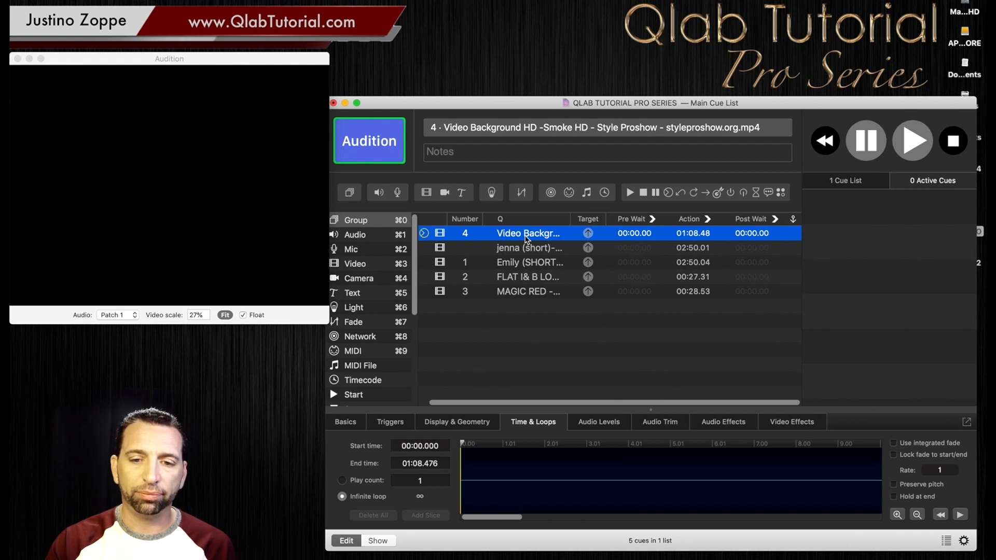
pyautogui.press('space')
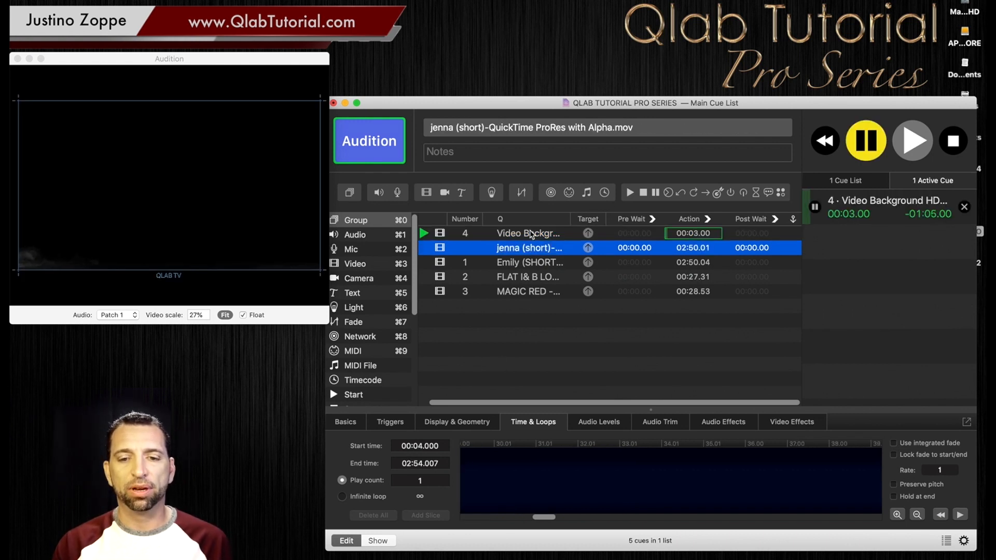
pyautogui.click(532, 235)
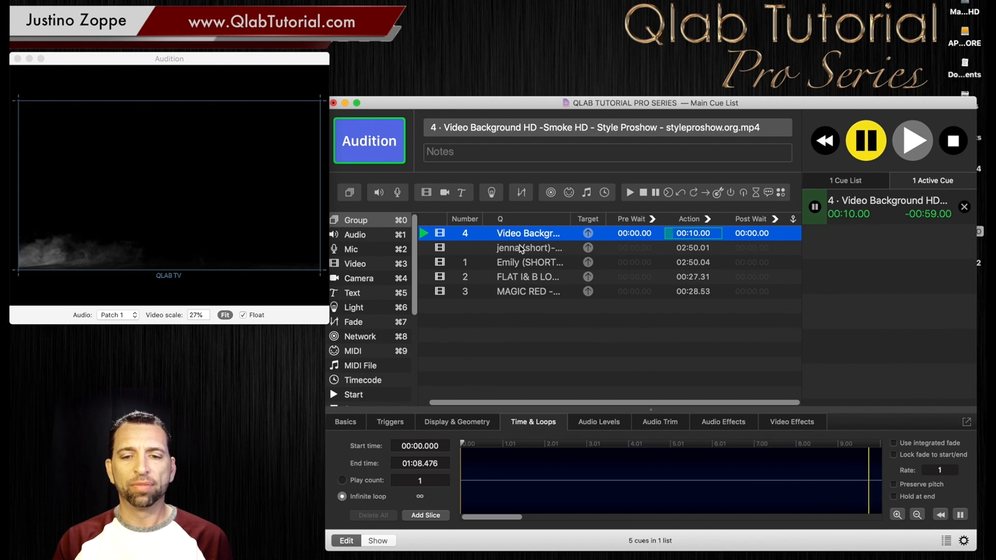
pyautogui.click(507, 251)
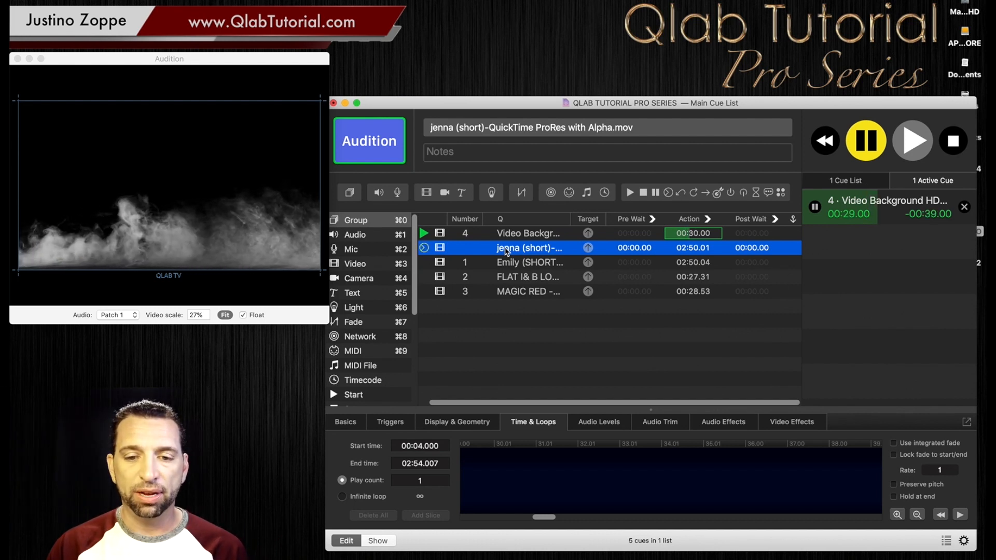
pyautogui.press('space')
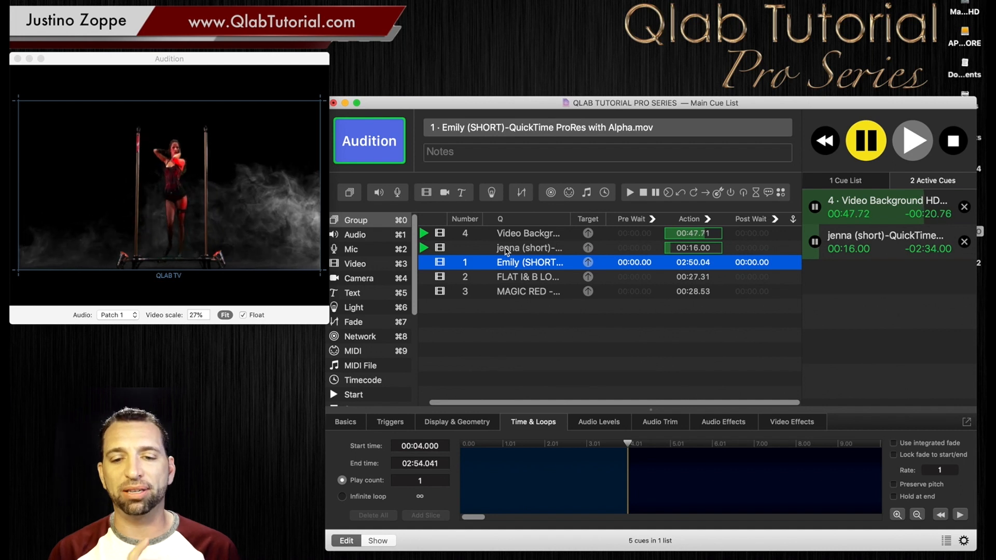
# Switch the unnumbered dancer cue to Custom Geometry, enlarge it to about 1.5 scale, and place it at translation about -721, -182.
pyautogui.click(507, 251)
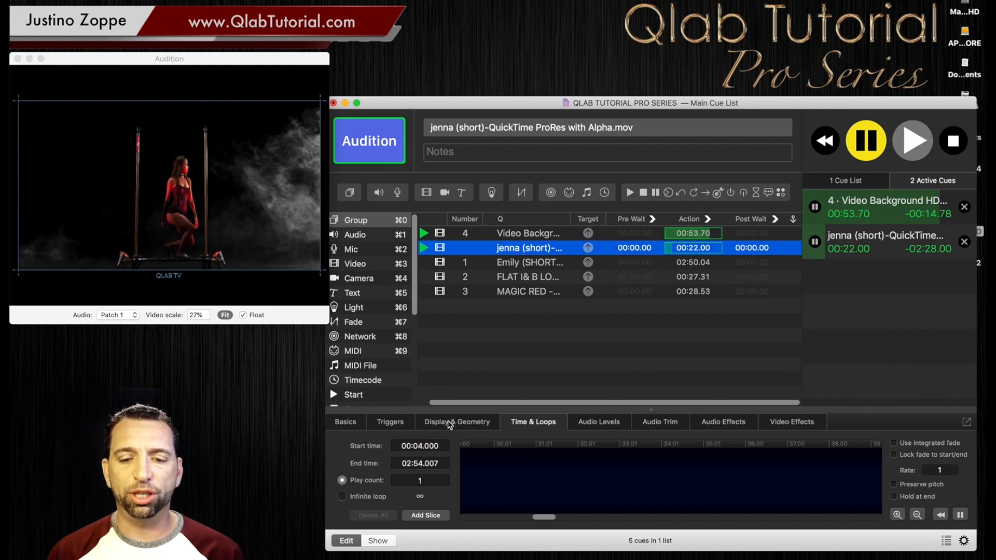
pyautogui.click(449, 422)
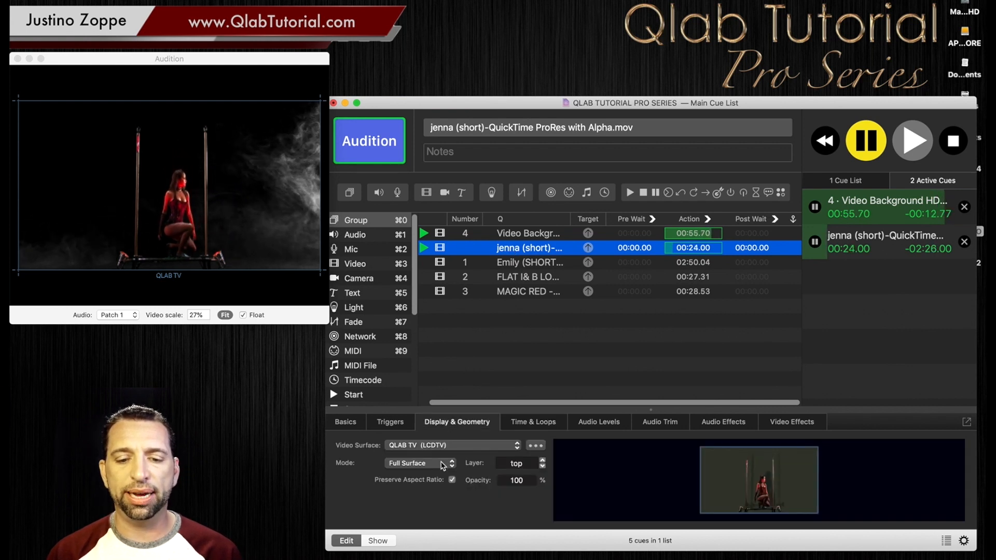
pyautogui.click(444, 464)
pyautogui.click(439, 474)
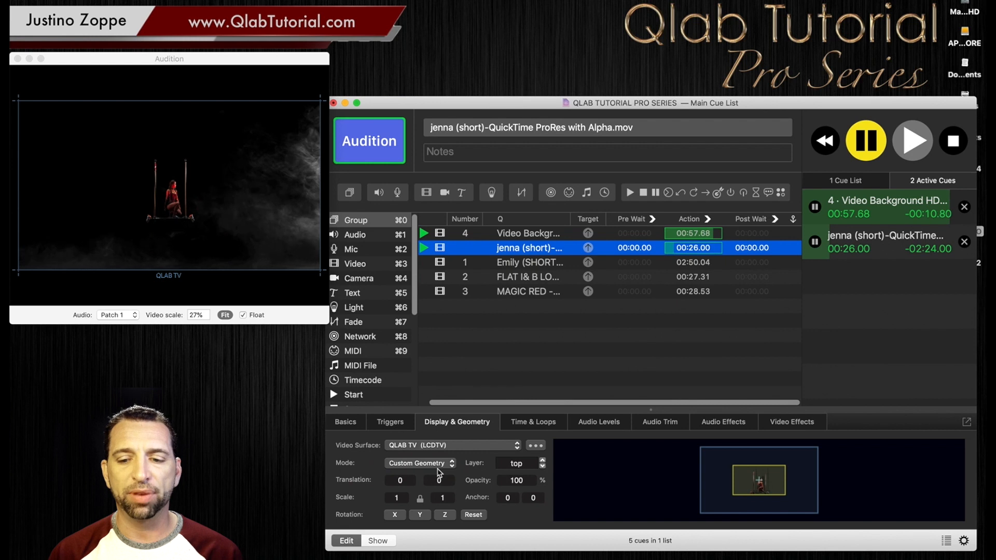
pyautogui.moveTo(443, 498); pyautogui.dragTo(442, 440)
pyautogui.moveTo(645, 481); pyautogui.dragTo(605, 481)
pyautogui.moveTo(442, 498); pyautogui.dragTo(442, 530)
pyautogui.moveTo(609, 478); pyautogui.dragTo(599, 484)
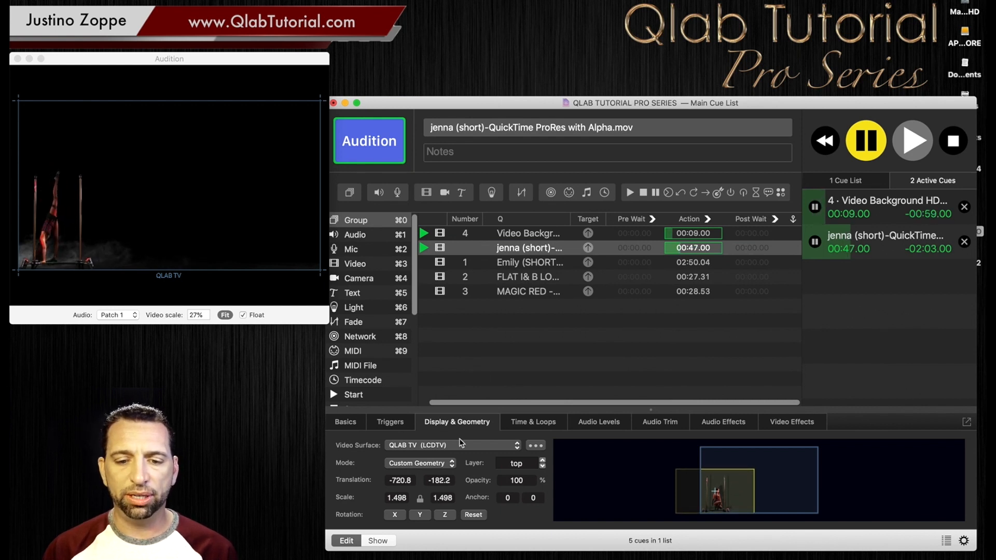
# Set the unnumbered dancer cue's scale to 1.4.
pyautogui.click(443, 498)
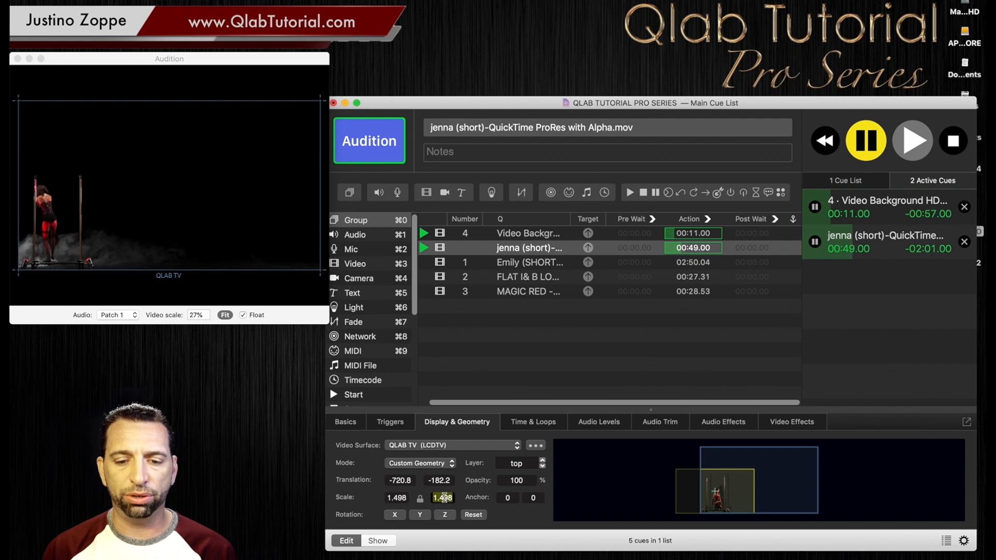
pyautogui.write('1.4')
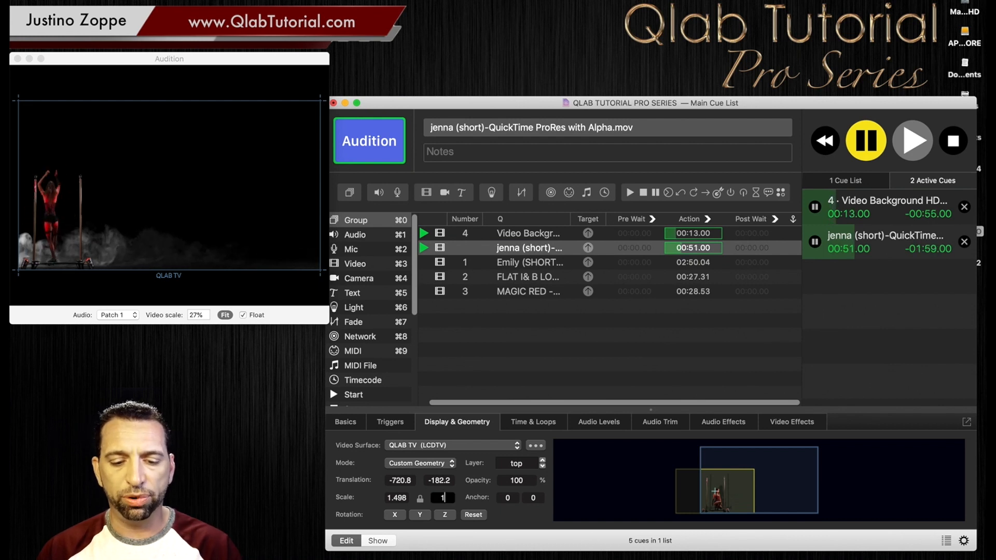
pyautogui.press('Return')
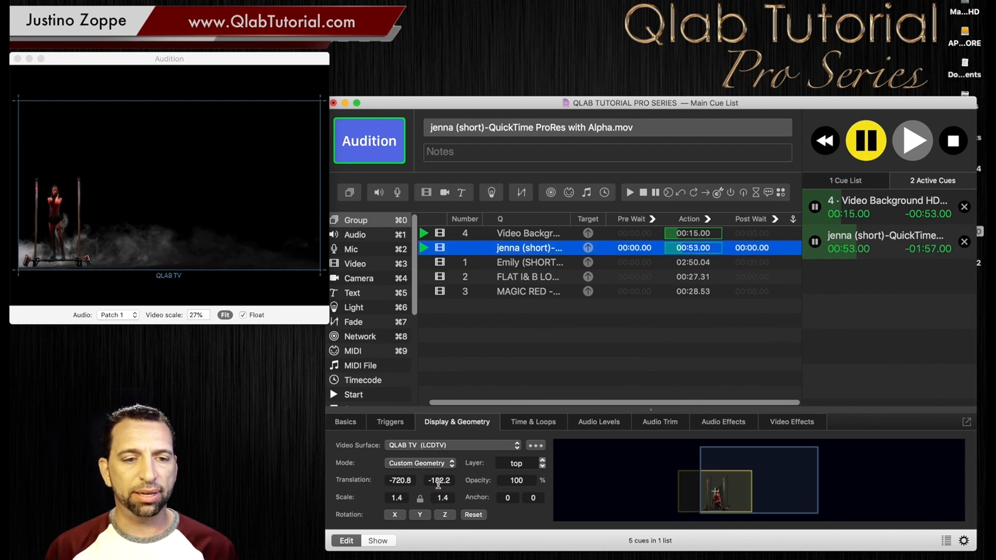
# Set dancer video cue 1 to Custom Geometry at 1.4 scale and place it at translation about 623.5, -221.
pyautogui.click(530, 268)
pyautogui.click(442, 464)
pyautogui.click(440, 473)
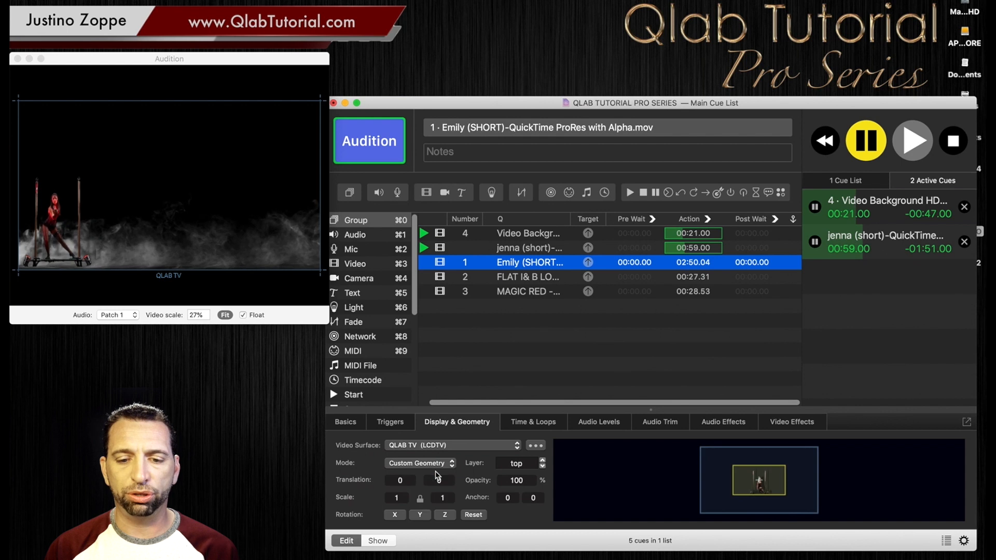
pyautogui.click(444, 498)
pyautogui.write('1.4')
pyautogui.press('Return')
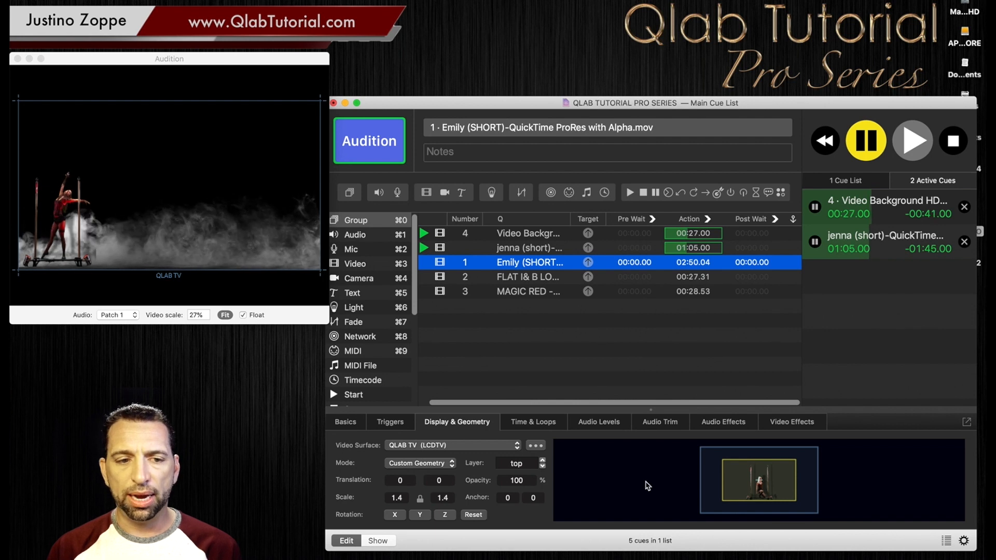
pyautogui.moveTo(648, 486); pyautogui.dragTo(686, 499)
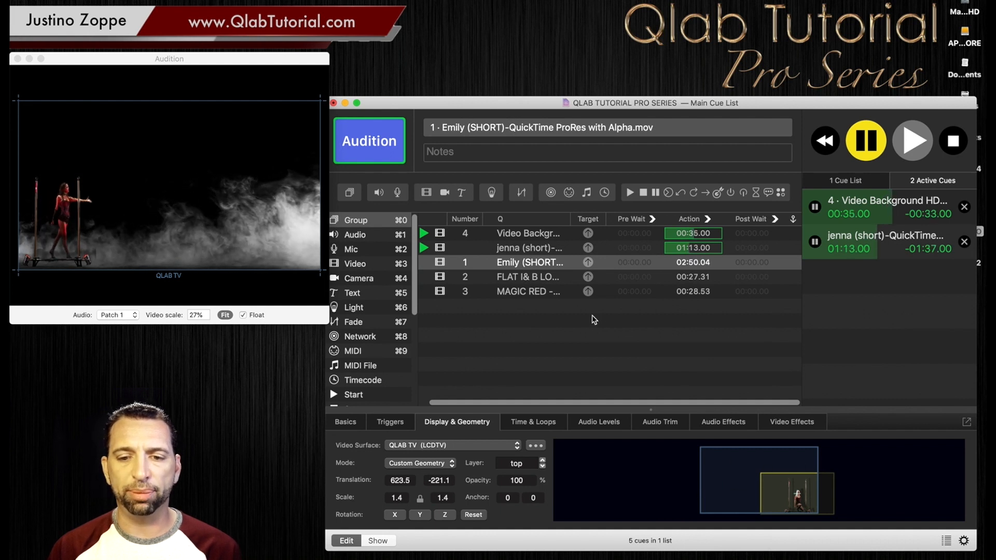
# Stop all running cues and put the smoke background and both dancer cues into a new group cue at the list's end.
pyautogui.click(953, 141)
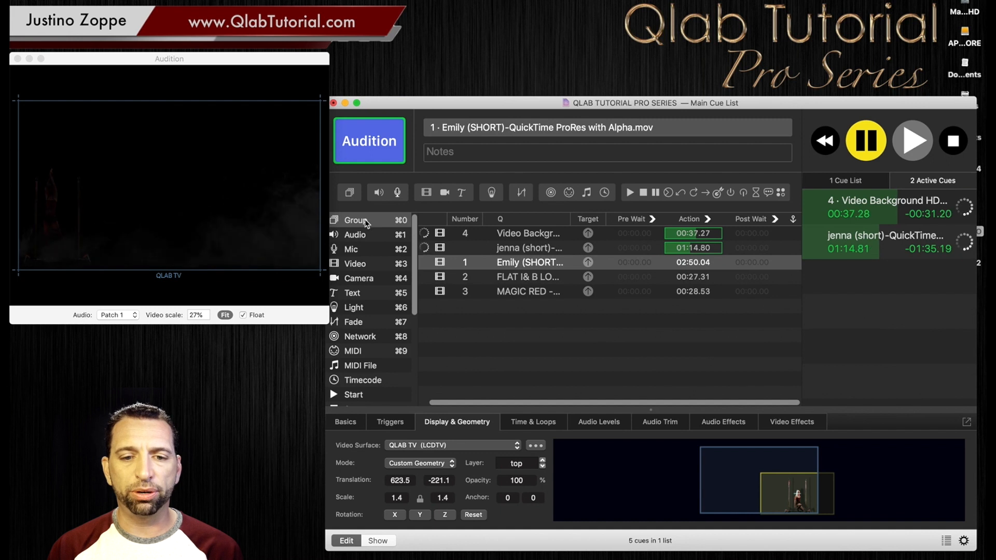
pyautogui.moveTo(356, 220); pyautogui.dragTo(473, 311)
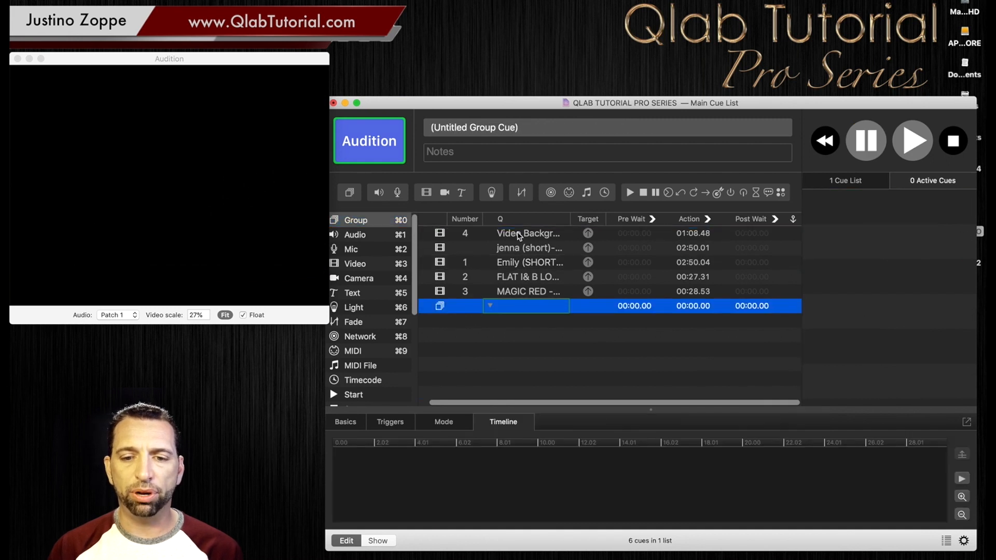
pyautogui.click(518, 236)
pyautogui.keyDown('shift'); pyautogui.click(509, 262); pyautogui.keyUp('shift')
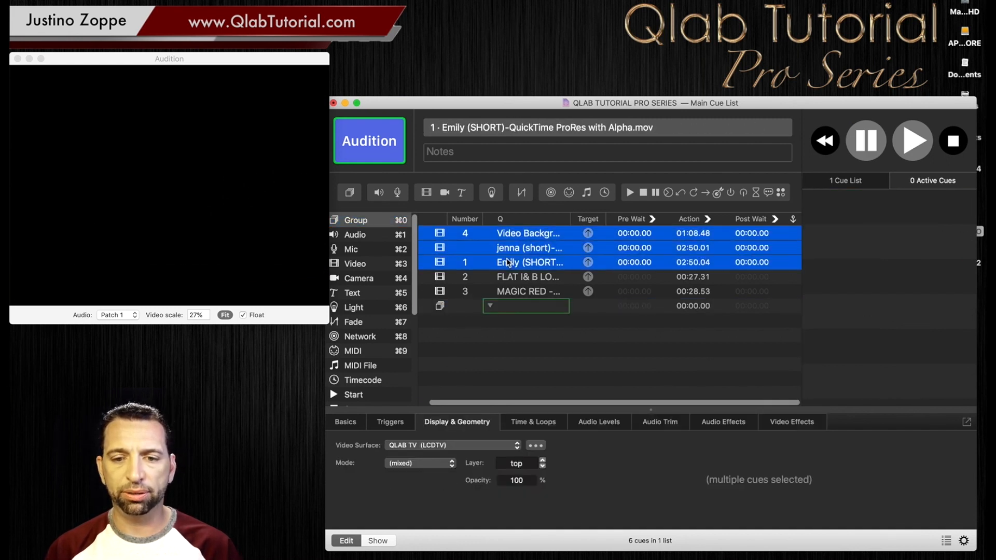
pyautogui.moveTo(515, 237); pyautogui.dragTo(511, 314)
# Examine the playback mode options of the new group cue.
pyautogui.click(521, 266)
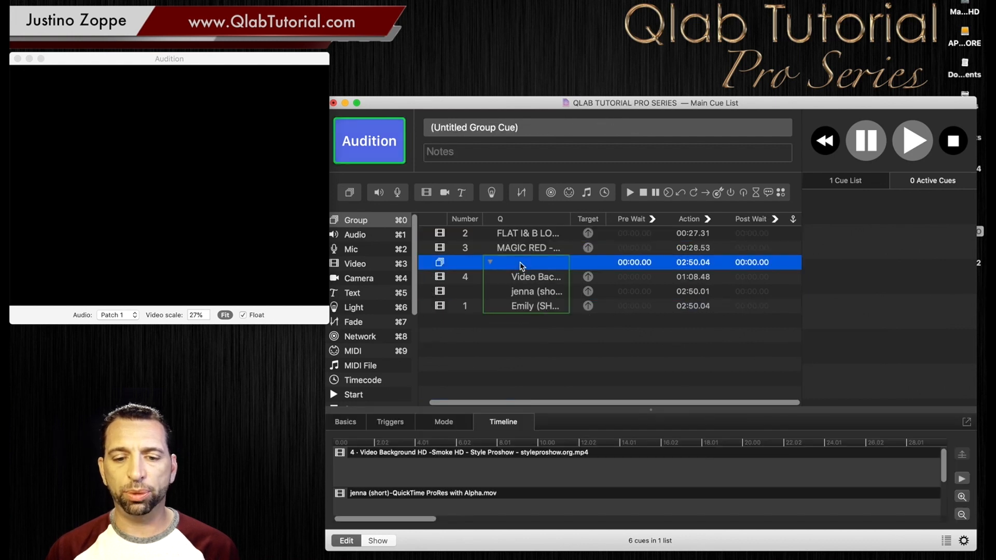
pyautogui.click(441, 423)
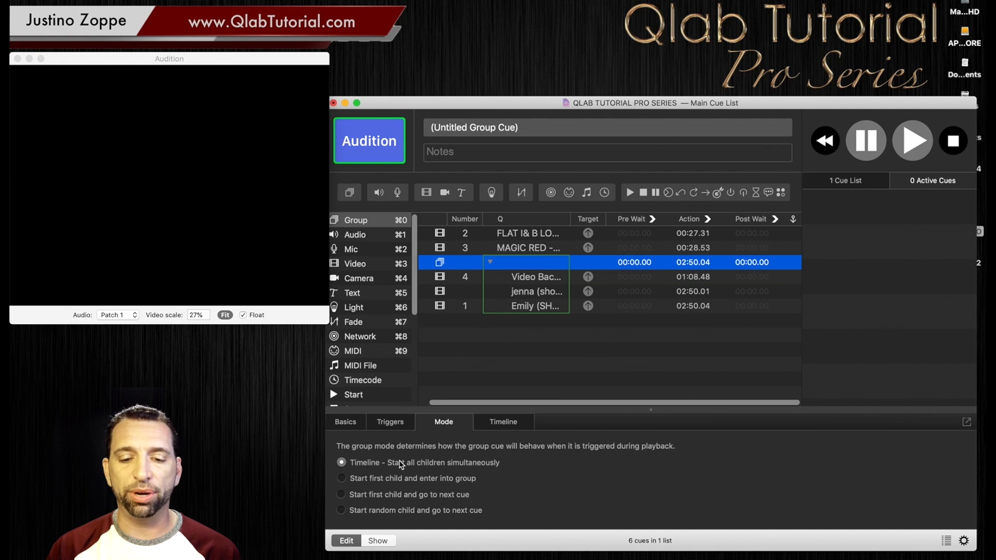
pyautogui.click(506, 358)
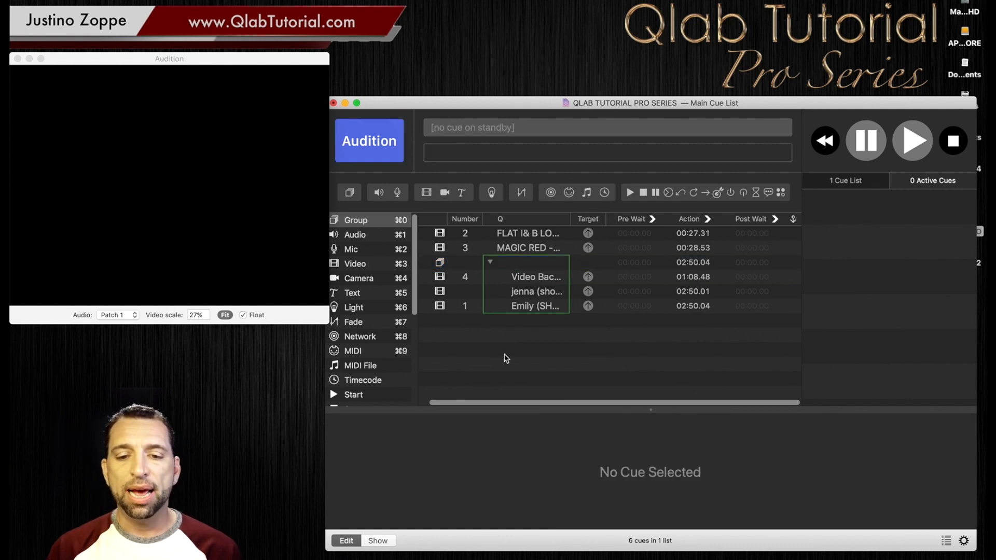
pyautogui.click(520, 266)
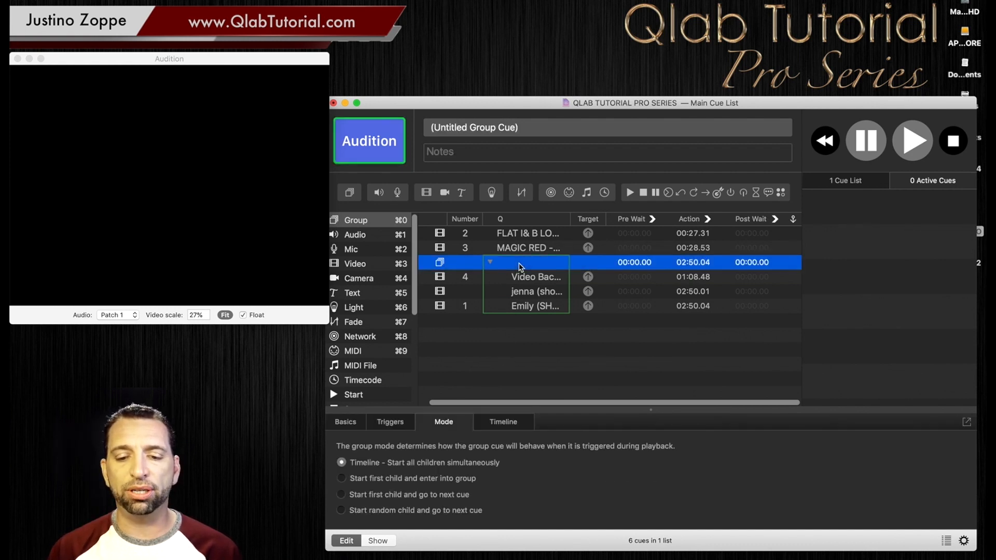
# Review the workspace's General settings, including the auto-load option for new cues, and close the settings.
pyautogui.click(963, 540)
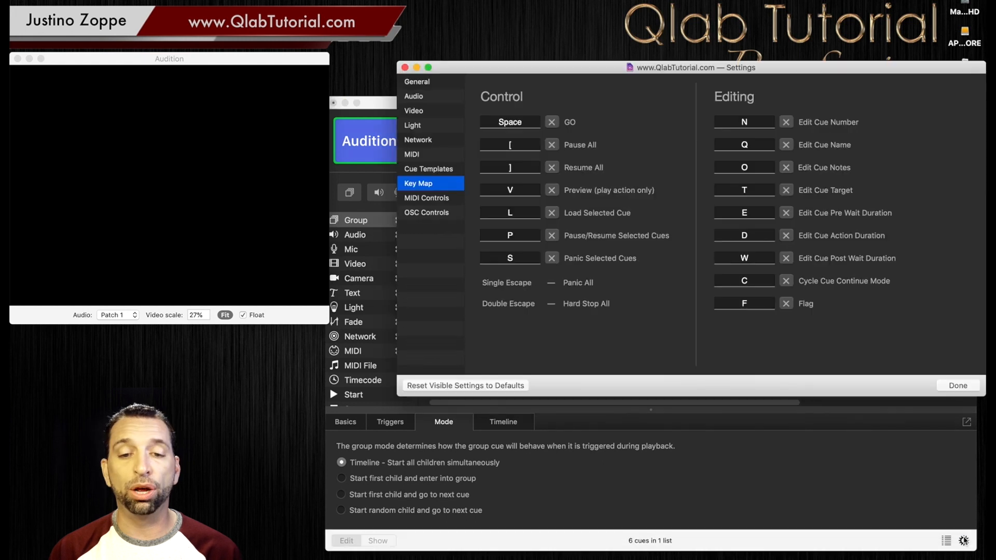
pyautogui.click(424, 83)
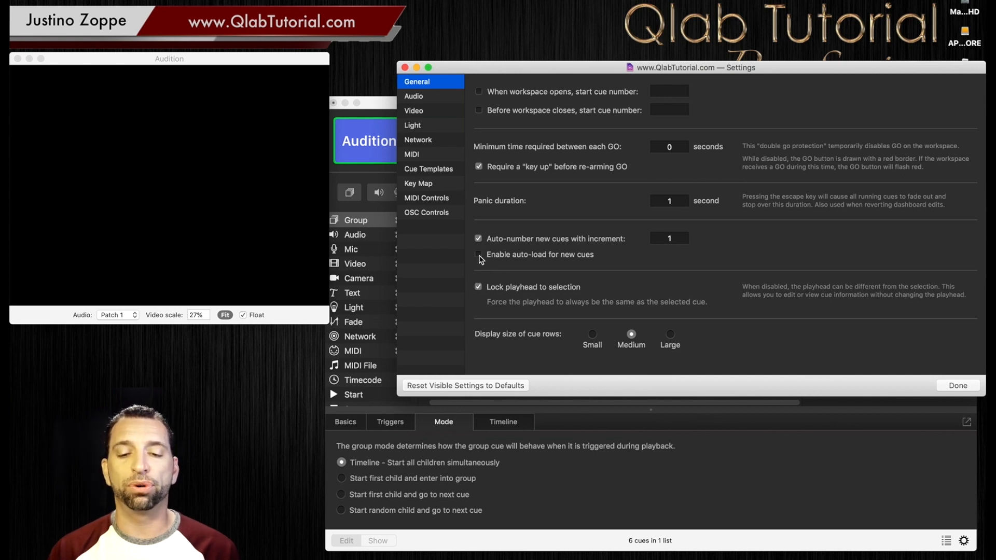
pyautogui.click(957, 386)
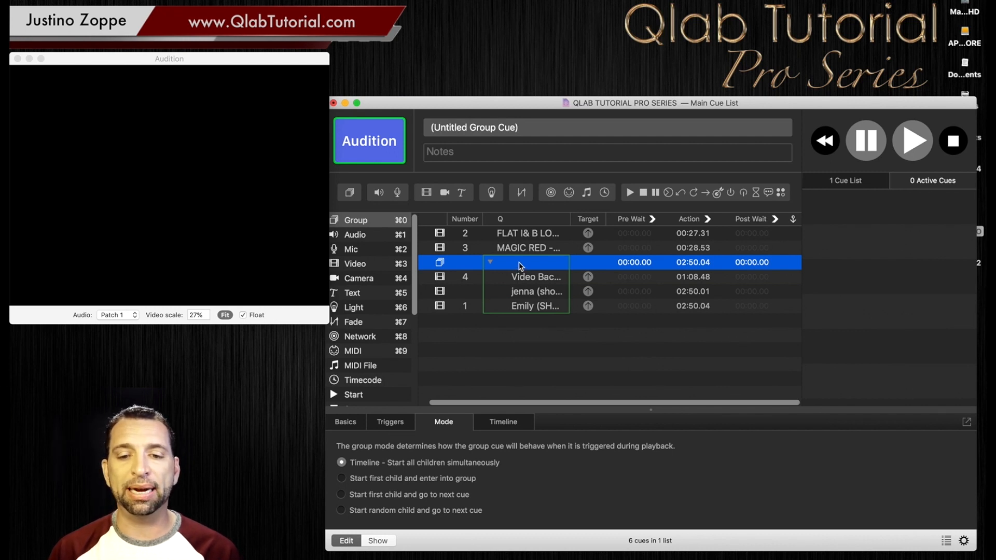
# Name the new group cue ALPHA GROUP.
pyautogui.doubleClick(520, 265)
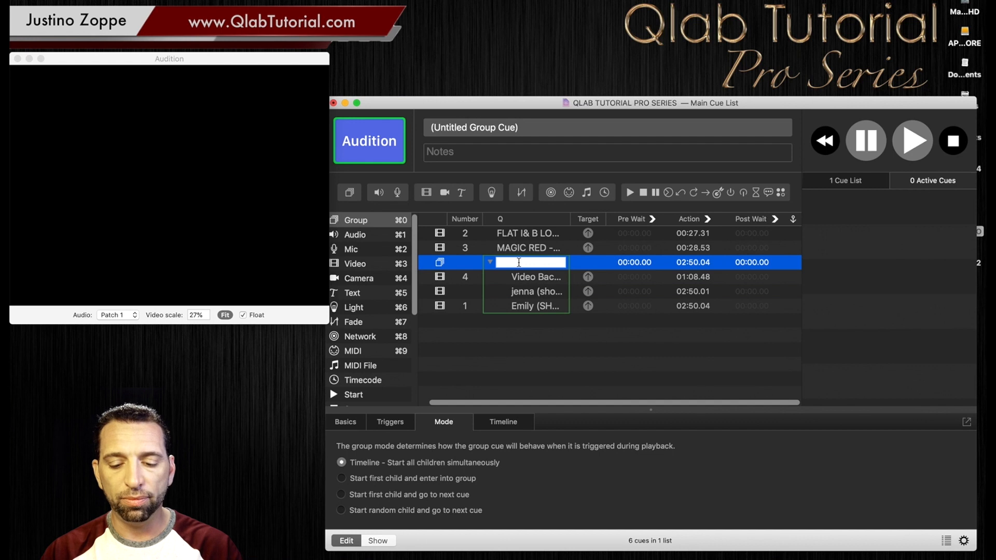
pyautogui.write('ALPHA GROUP')
pyautogui.press('Return')
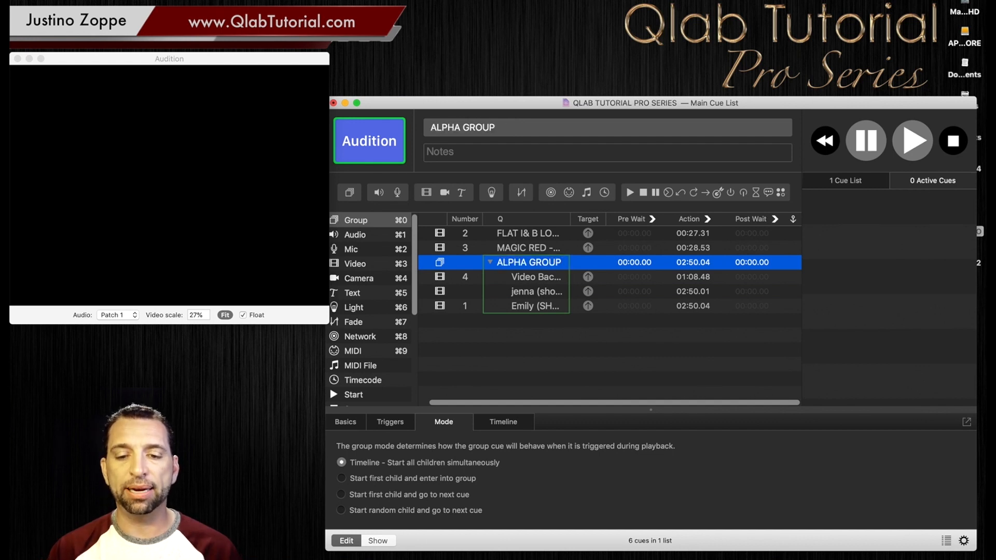
# Audition ALPHA GROUP so its smoke background and both dancer videos play together.
pyautogui.click(513, 280)
pyautogui.click(522, 264)
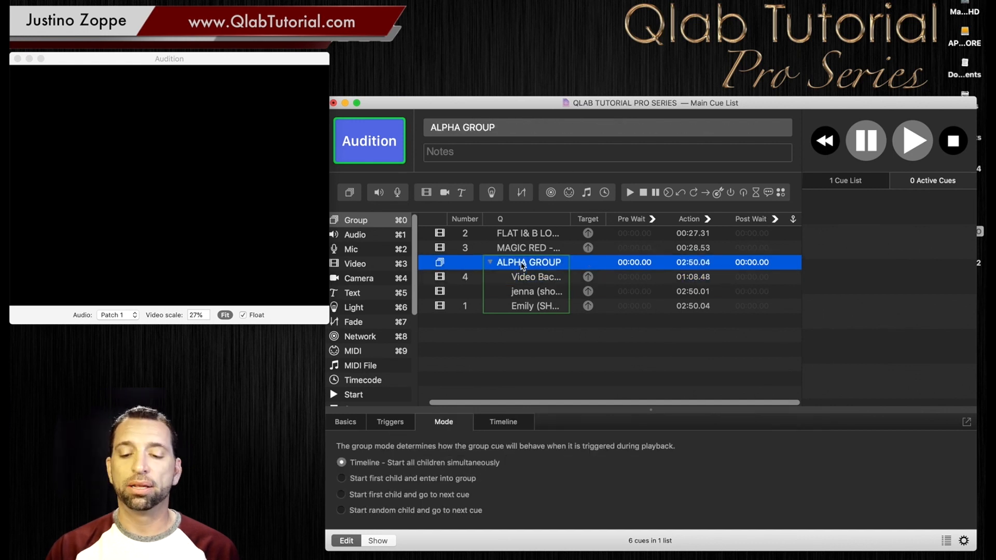
pyautogui.press('space')
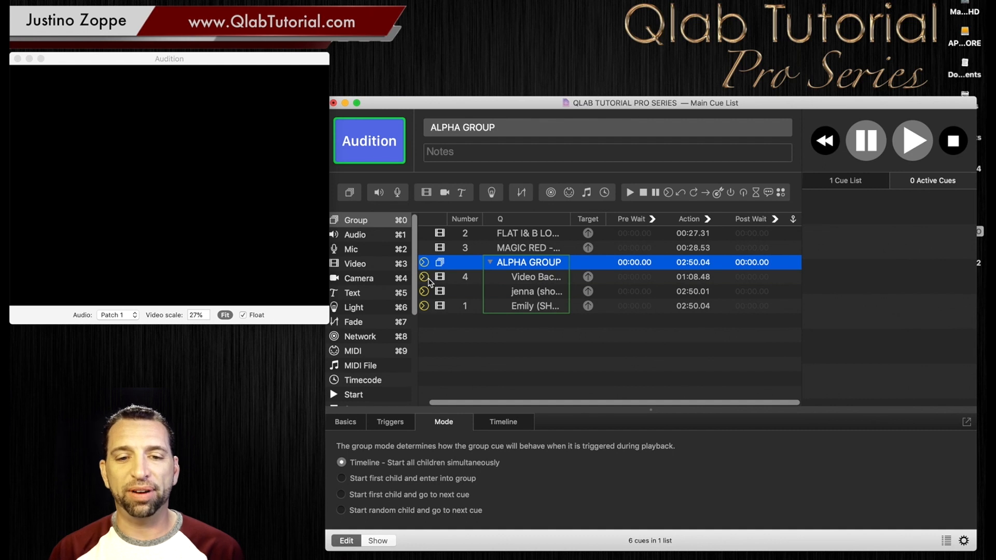
pyautogui.click(379, 148)
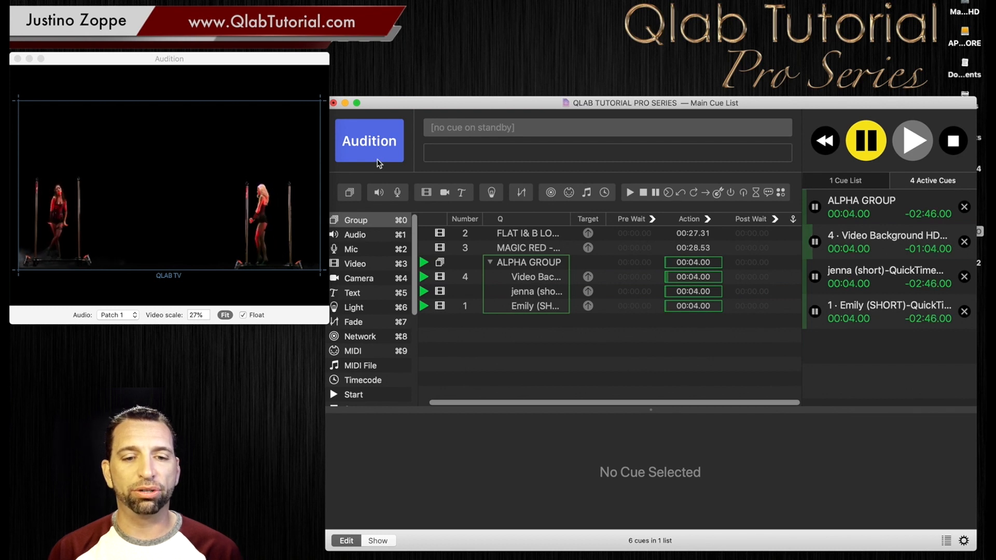
# Enlarge the Audition window to a little over half the screen width and fit the video surface to it.
pyautogui.moveTo(328, 324); pyautogui.dragTo(916, 441)
pyautogui.click(519, 432)
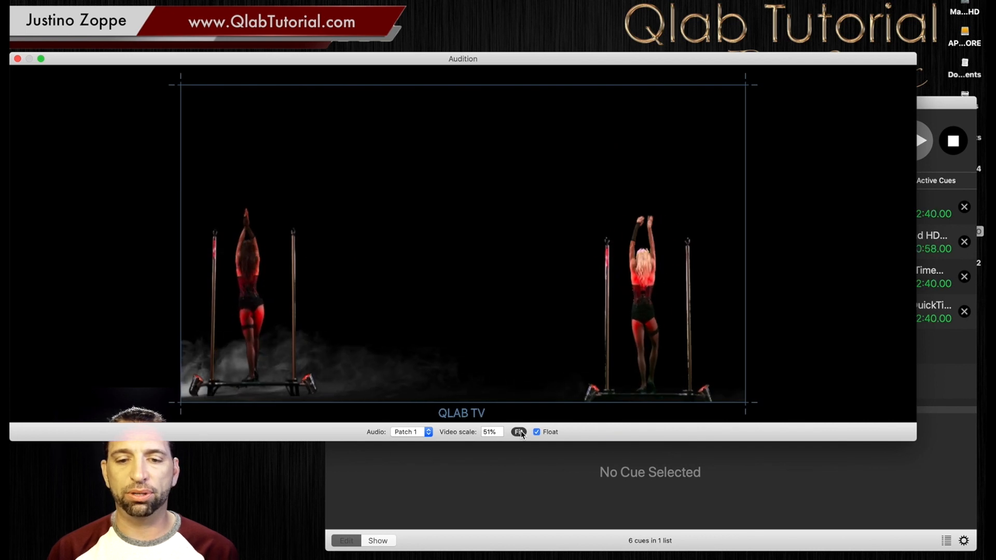
pyautogui.moveTo(916, 440); pyautogui.dragTo(565, 409)
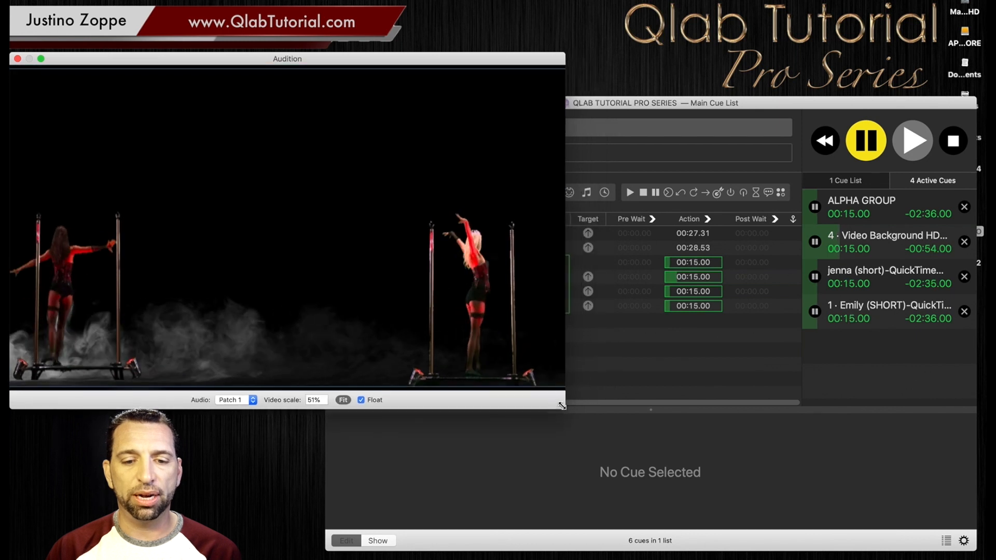
pyautogui.click(344, 400)
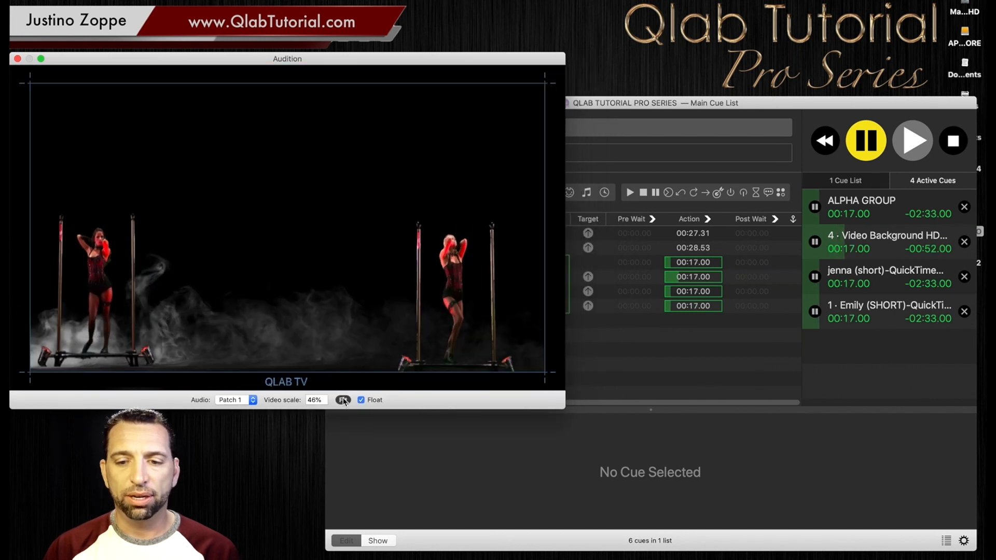
# Move the main cue list window beside the Audition window and reposition dancer cue 1 to translation about 726, -201.
pyautogui.click(647, 338)
pyautogui.moveTo(642, 104); pyautogui.dragTo(823, 96)
pyautogui.click(702, 298)
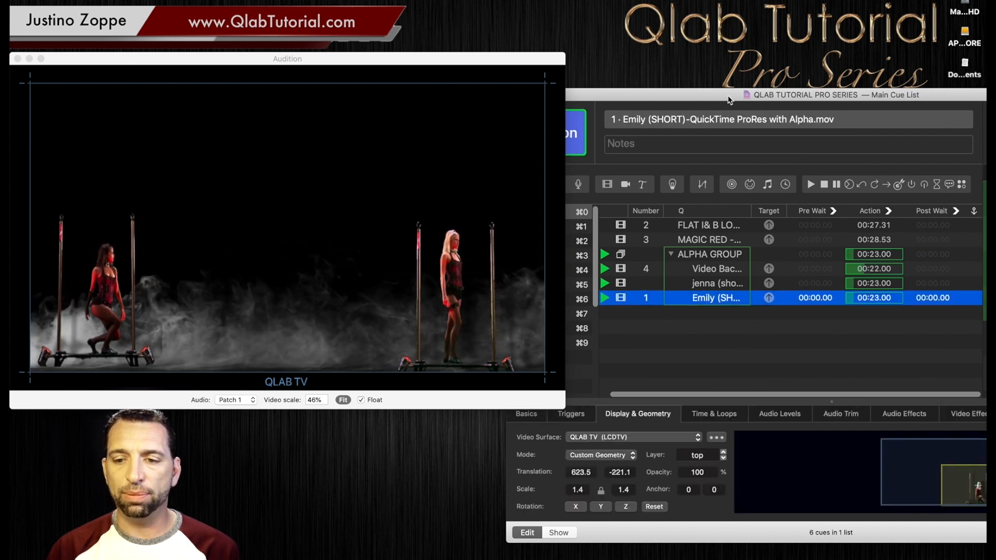
pyautogui.moveTo(729, 99); pyautogui.dragTo(642, 94)
pyautogui.moveTo(688, 465); pyautogui.dragTo(694, 462)
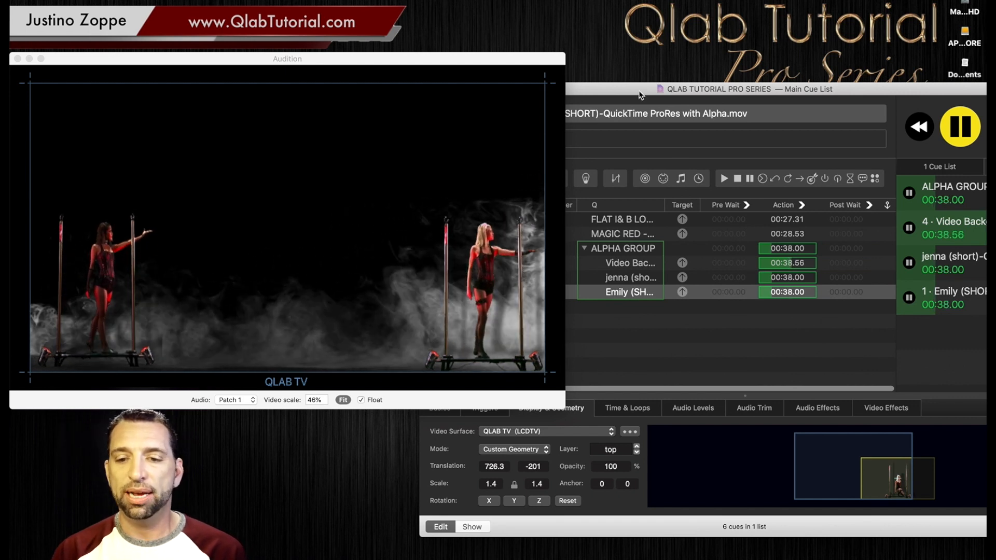
# Move the main cue list window clear of the Audition window and rotate dancer cue 1 by 180 degrees about its Y axis.
pyautogui.moveTo(641, 94); pyautogui.dragTo(718, 89)
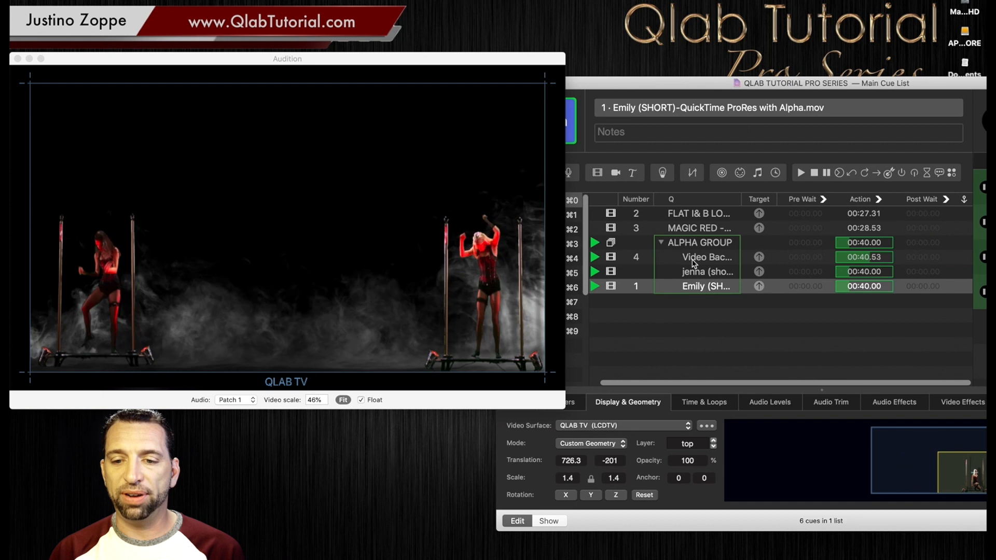
pyautogui.click(695, 288)
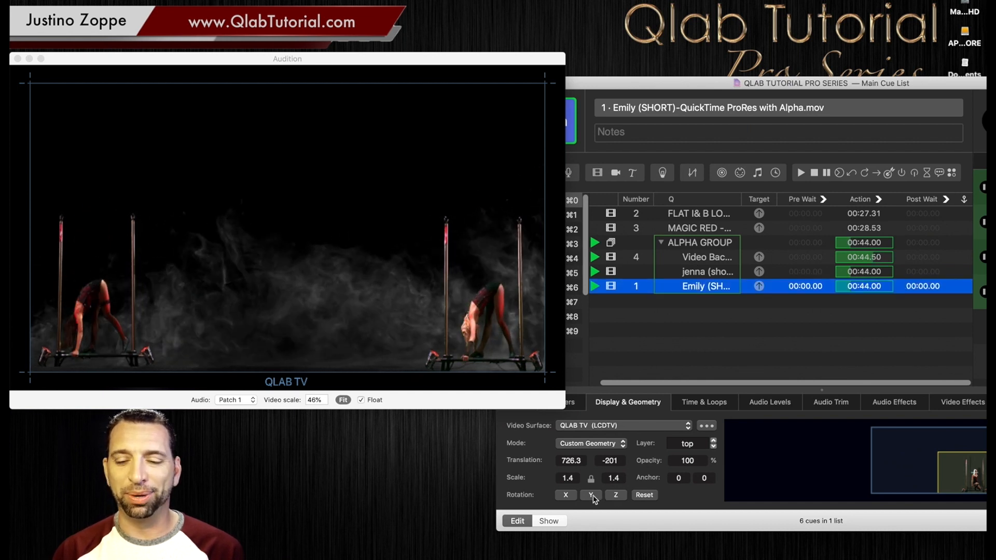
pyautogui.moveTo(594, 499); pyautogui.dragTo(629, 499)
pyautogui.click(536, 469)
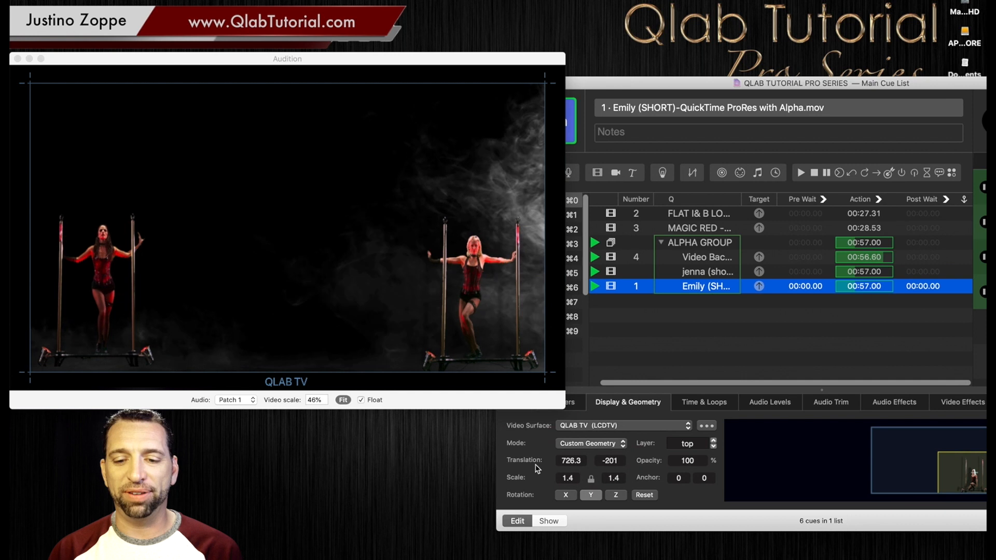
pyautogui.click(592, 495)
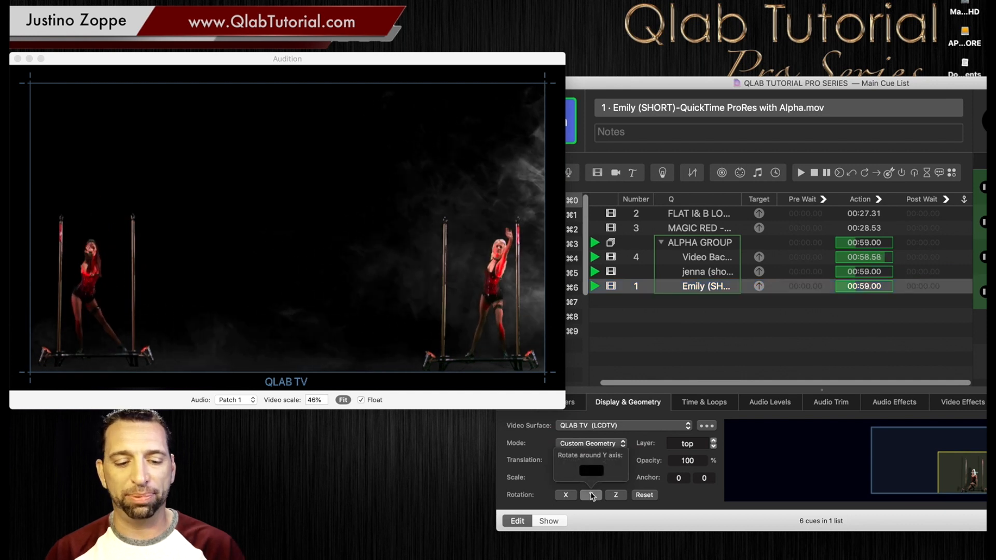
pyautogui.write('180')
pyautogui.press('Return')
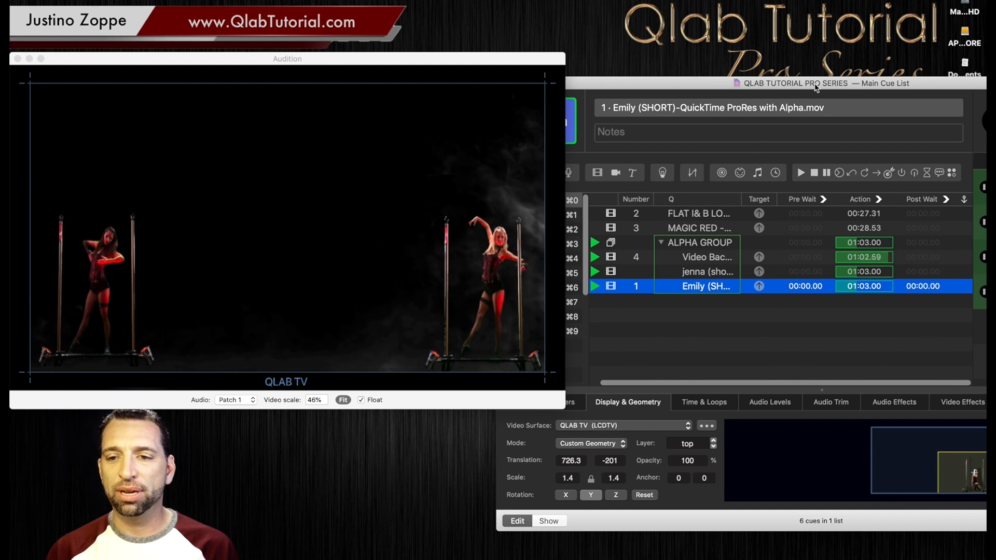
# Reposition the main cue list window beside the Audition window and audition ALPHA GROUP from its start.
pyautogui.moveTo(815, 83); pyautogui.dragTo(717, 70)
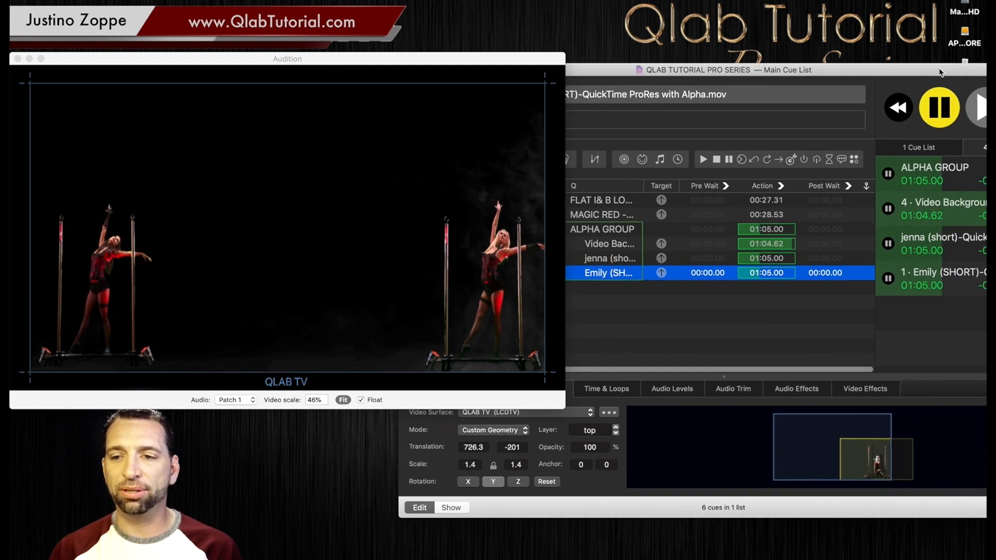
pyautogui.moveTo(941, 73); pyautogui.dragTo(846, 46)
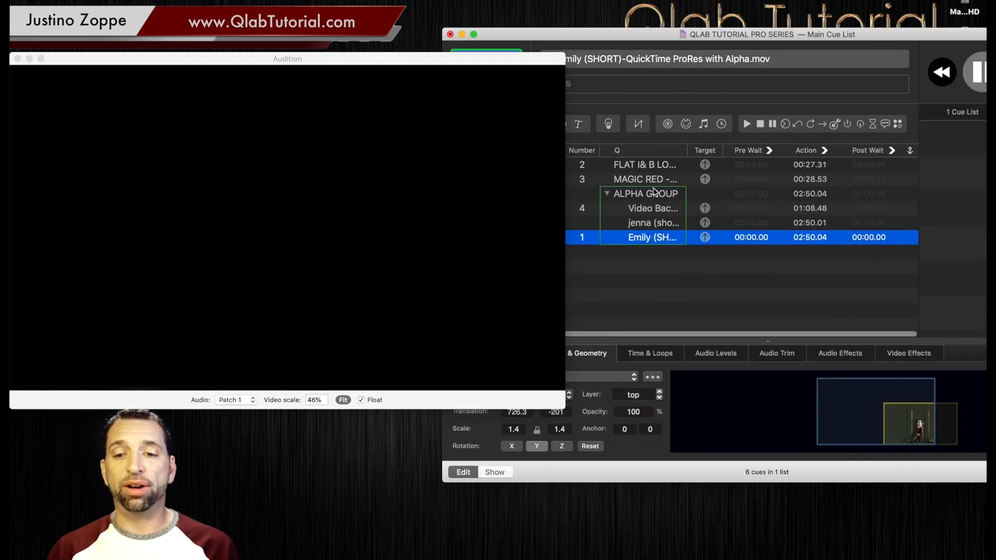
pyautogui.click(653, 193)
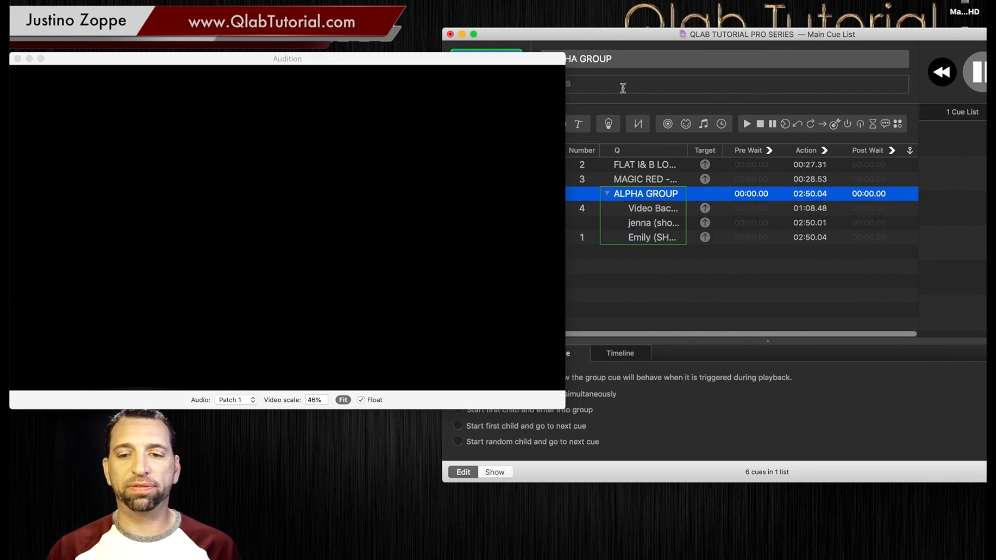
pyautogui.press('space')
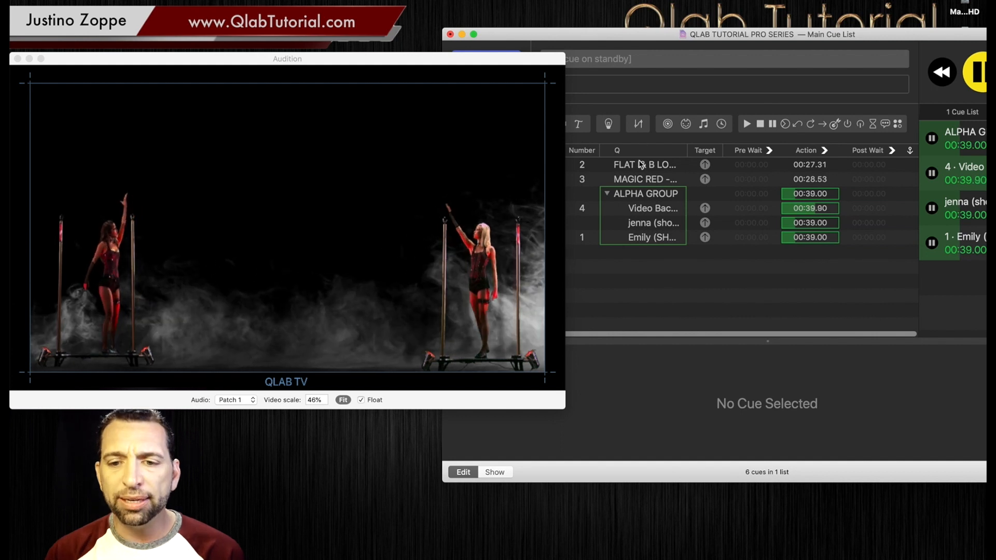
# Audition the MAGIC RED video cue over the running ALPHA GROUP and shift the cue list window to uncover its settings.
pyautogui.click(632, 180)
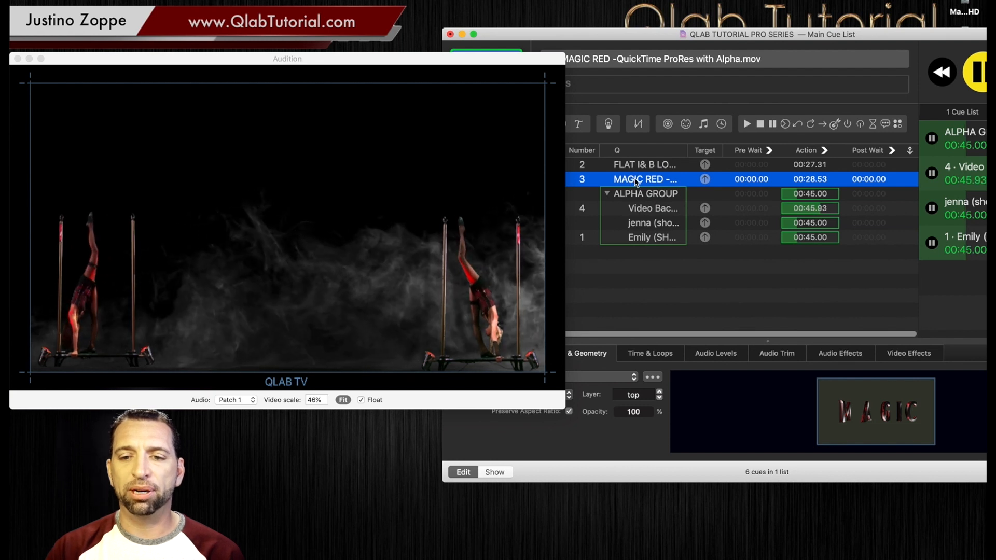
pyautogui.press('space')
pyautogui.moveTo(648, 38); pyautogui.dragTo(760, 35)
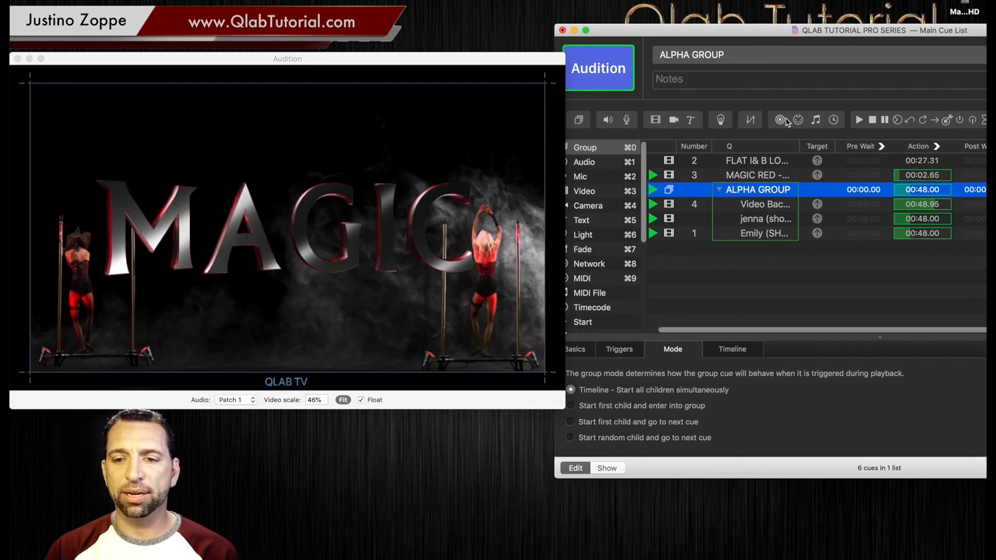
# Switch the MAGIC RED cue's display mode to Custom Geometry and keep its display and geometry settings open.
pyautogui.click(752, 175)
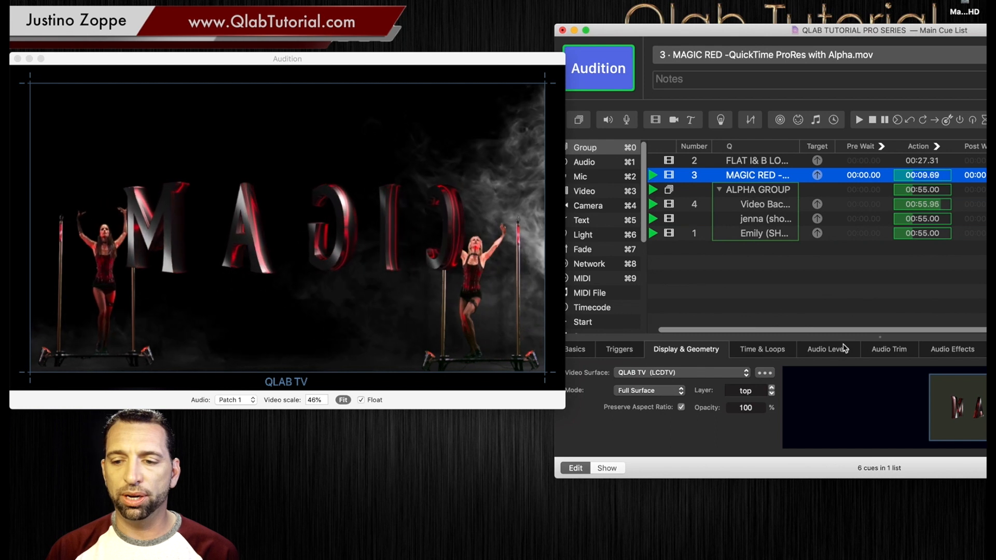
pyautogui.click(654, 391)
pyautogui.click(649, 400)
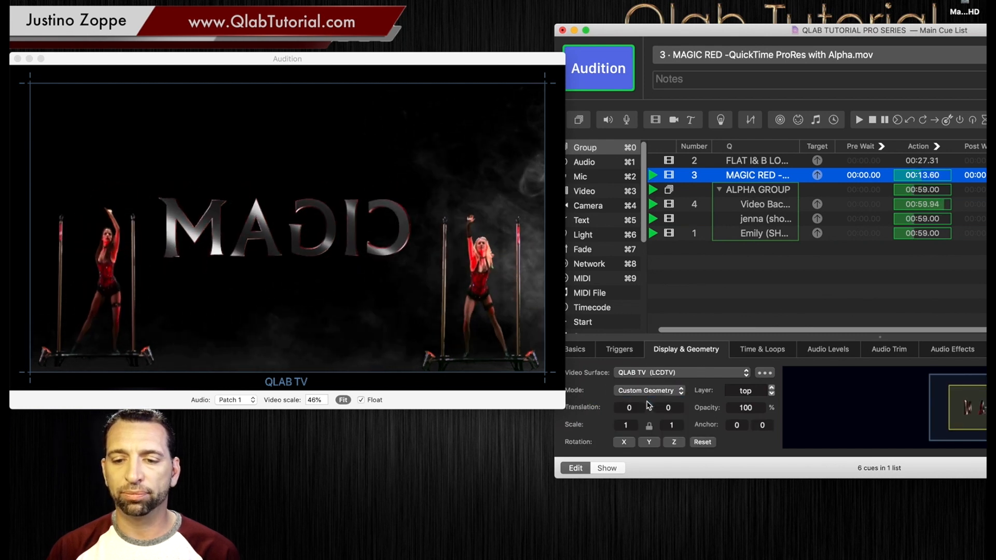
pyautogui.click(768, 355)
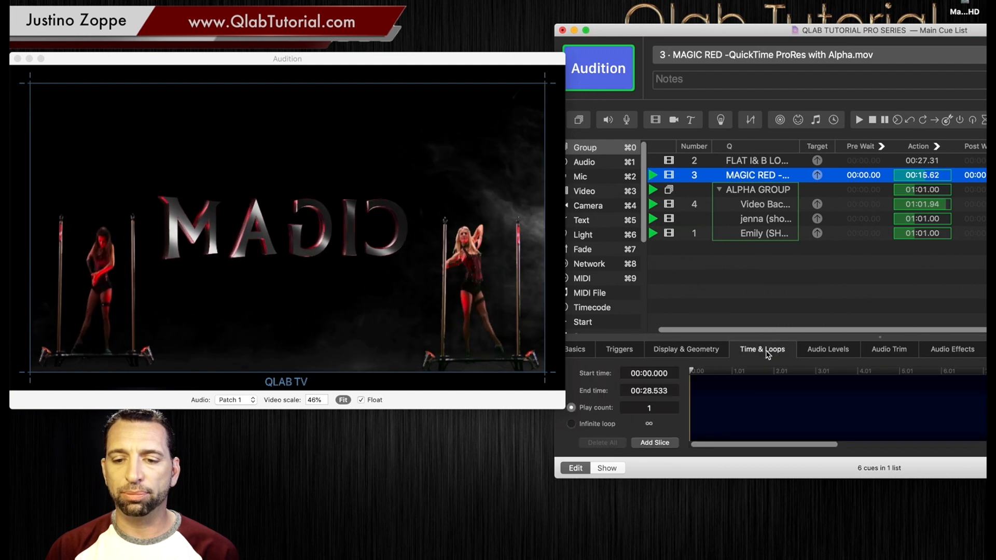
pyautogui.click(702, 355)
# Try the MAGIC RED title high on the video surface at translation about 12.9, 321.7 and scale about 1.411.
pyautogui.moveTo(819, 407); pyautogui.dragTo(819, 386)
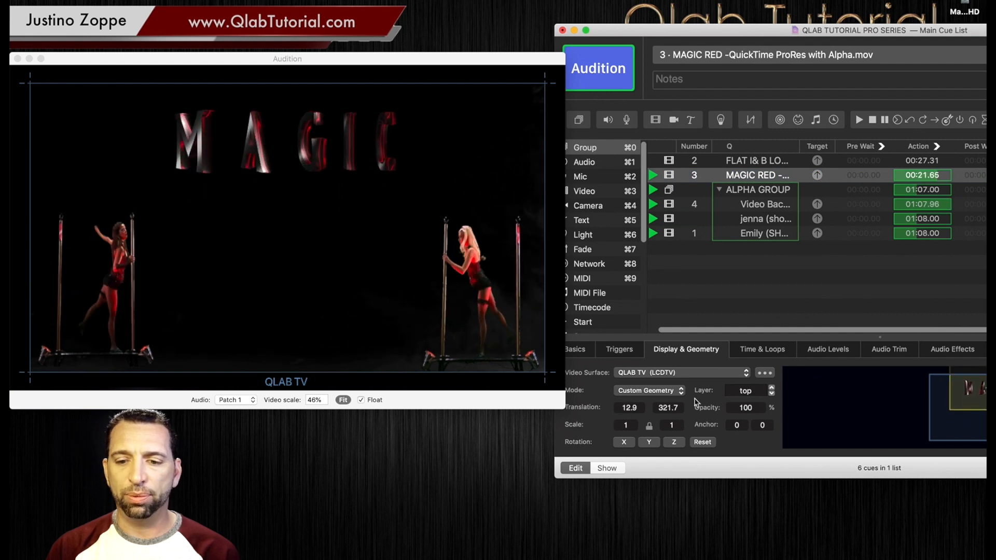
pyautogui.moveTo(672, 425); pyautogui.dragTo(671, 403)
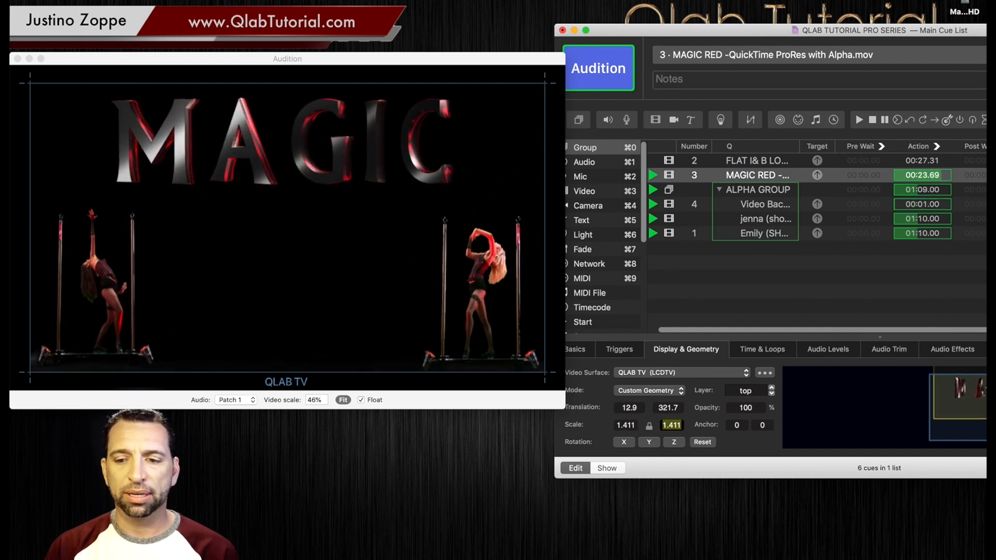
pyautogui.moveTo(827, 412)
pyautogui.mouseDown()
pyautogui.moveTo(829, 428)
pyautogui.moveTo(829, 408)
pyautogui.mouseUp()
# Scale the MAGIC RED title to about 0.961 and place it between the dancers at translation about -2.5, -147.5.
pyautogui.moveTo(674, 425); pyautogui.dragTo(674, 448)
pyautogui.moveTo(804, 410); pyautogui.dragTo(802, 436)
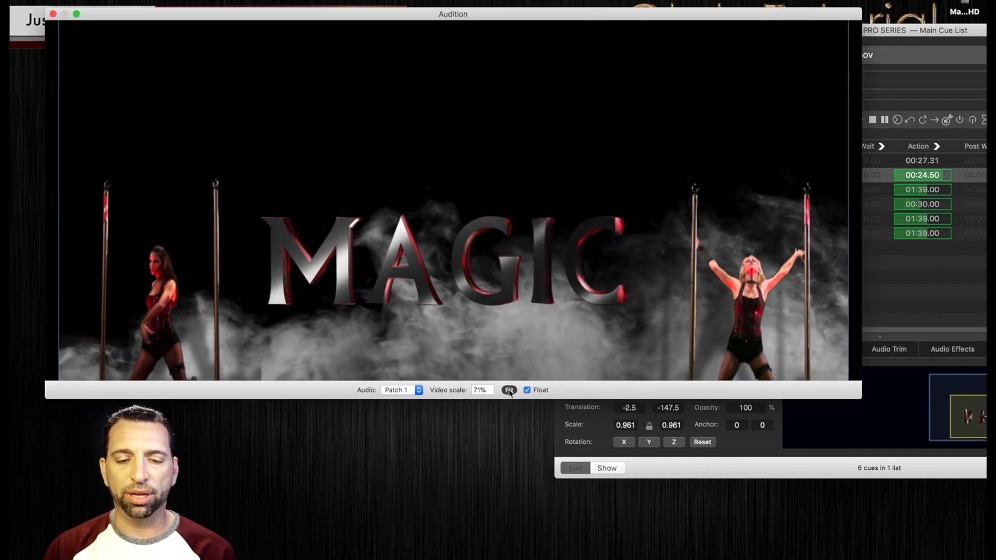
# Fit the whole QLAB TV video surface to the enlarged Audition window.
pyautogui.click(509, 390)
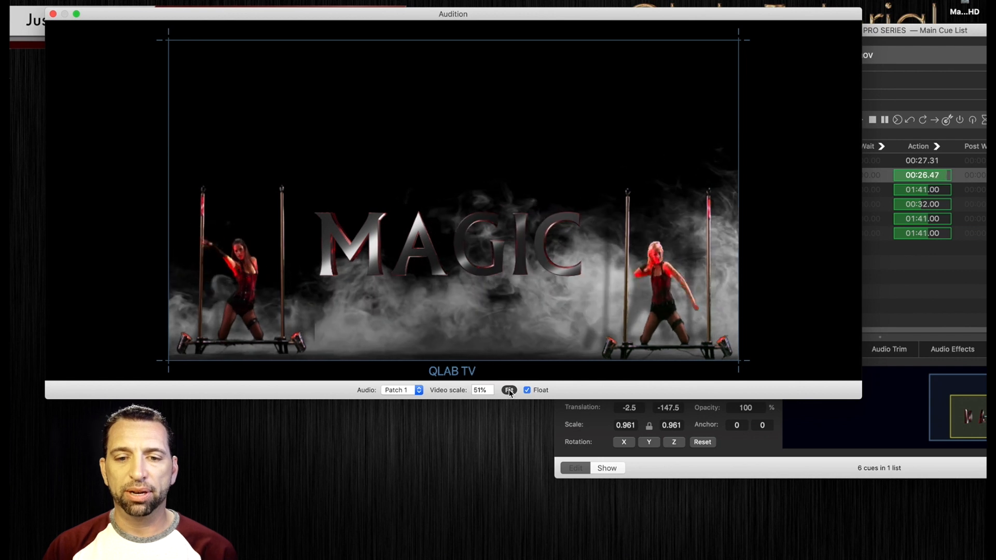